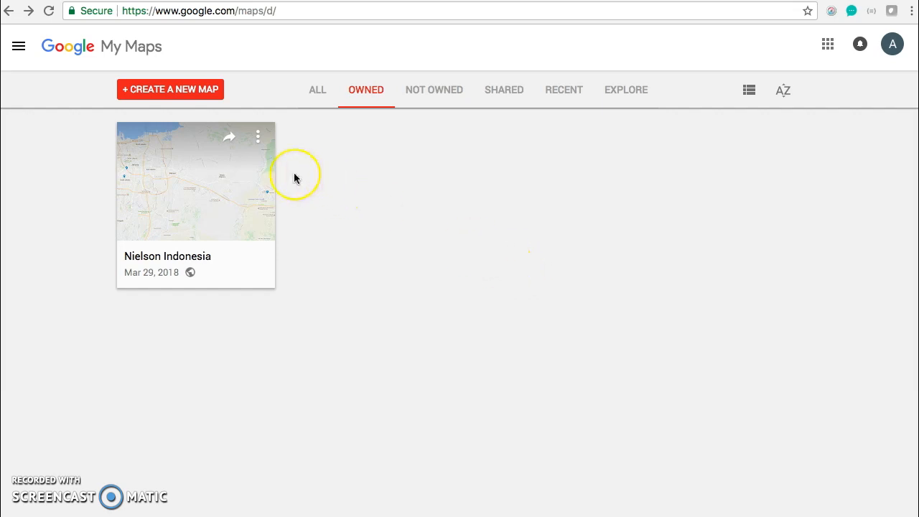
Create a new blank map
left_click(325, 185)
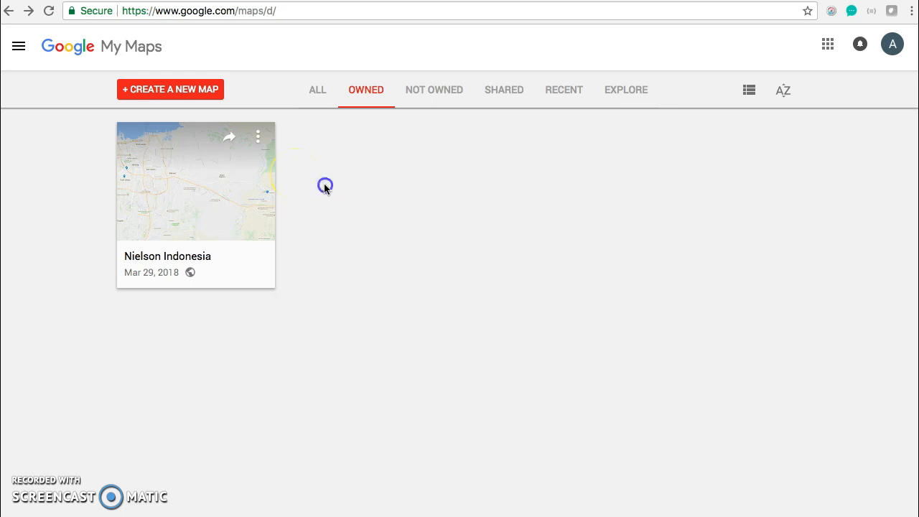
left_click(180, 97)
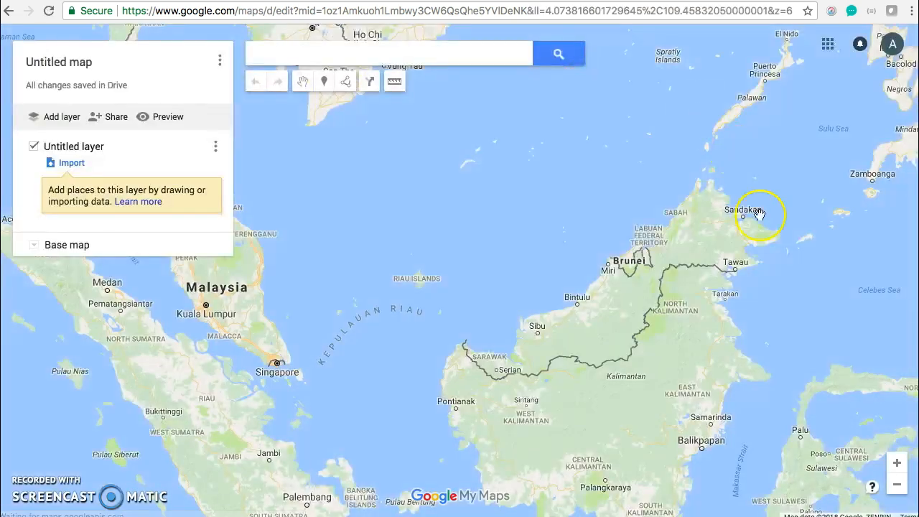
left_click(307, 266)
left_click_drag(306, 266, 414, 245)
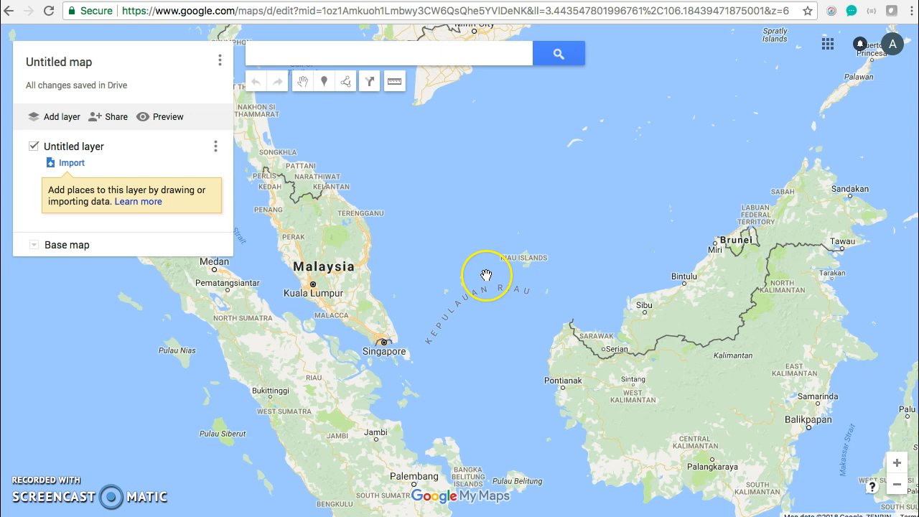
Change the map title to Shopping Malls and save it
left_click(287, 52)
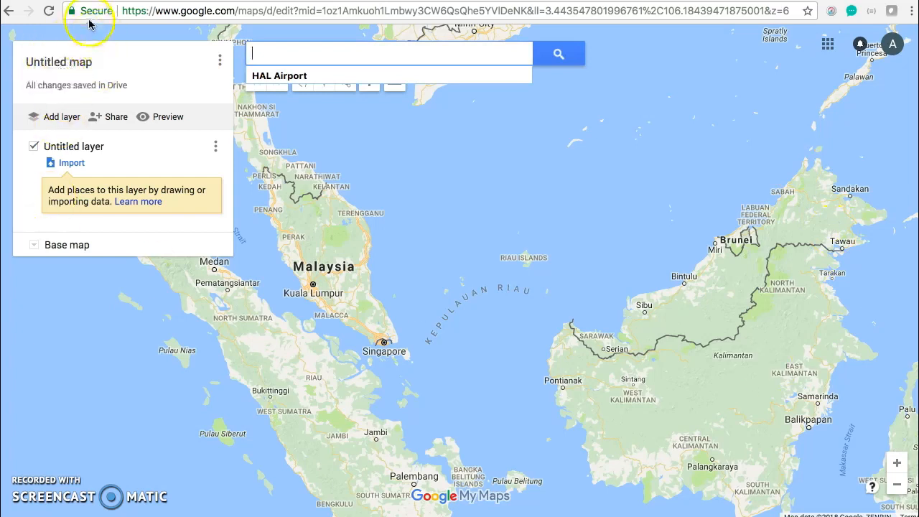
left_click(55, 68)
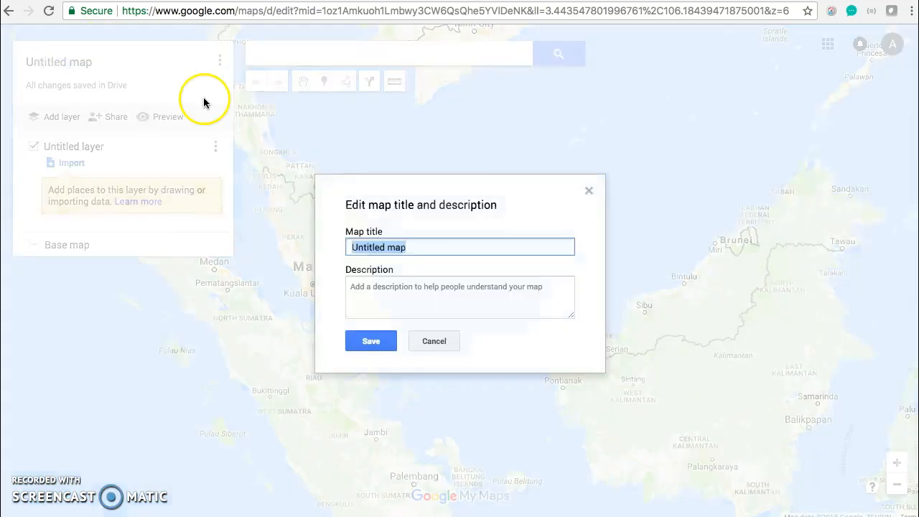
type("Sh")
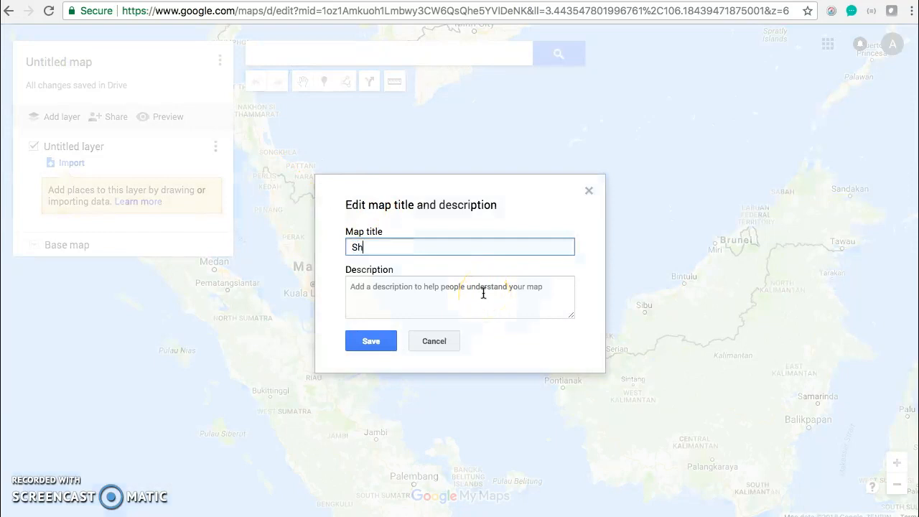
type("opping Malls")
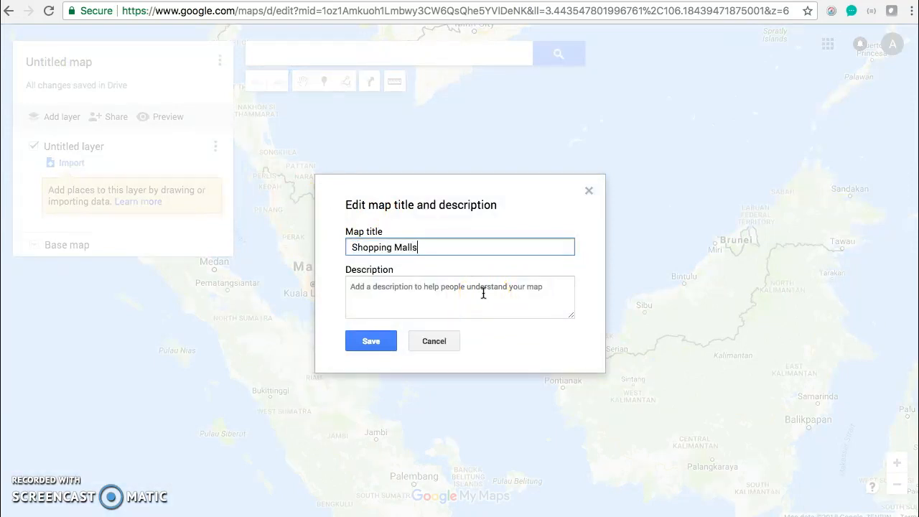
left_click(369, 342)
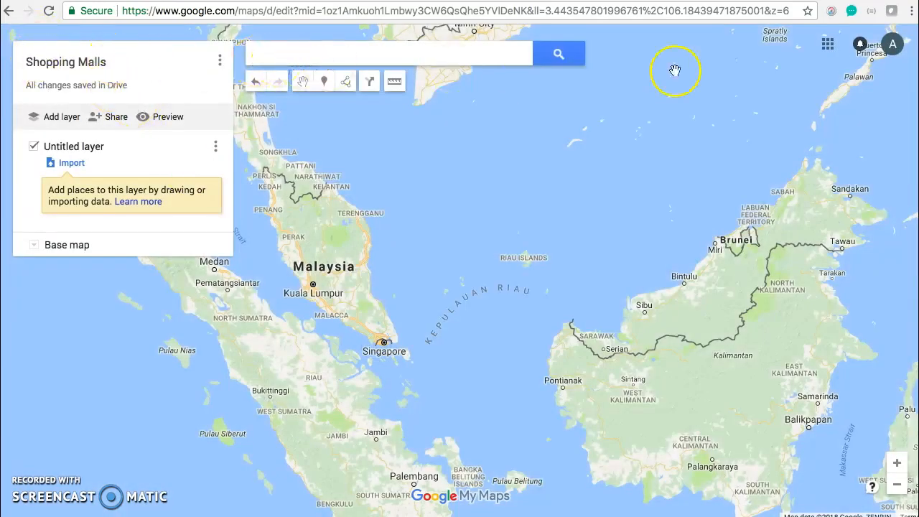
Search for Alpha angle, choose the AEON Alpha Angle suggestion in Wangsa Maju, and dismiss its details card
left_click(280, 55)
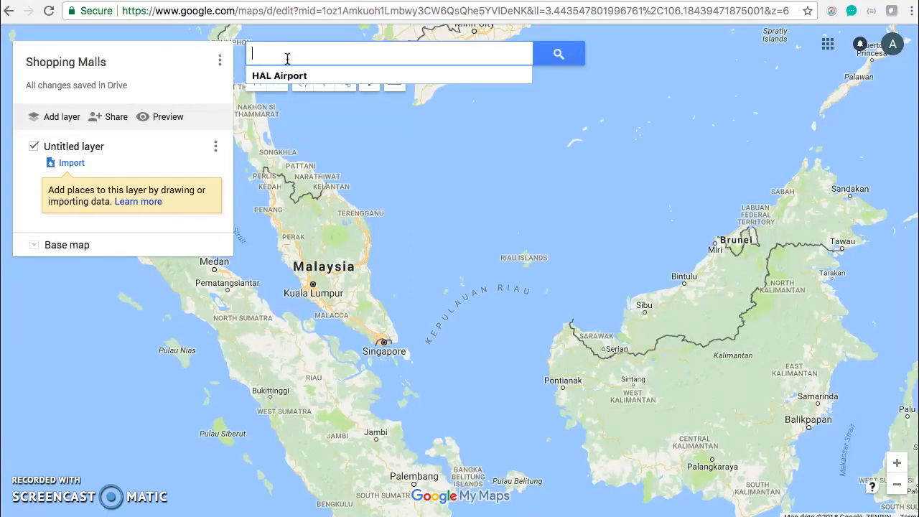
type("A")
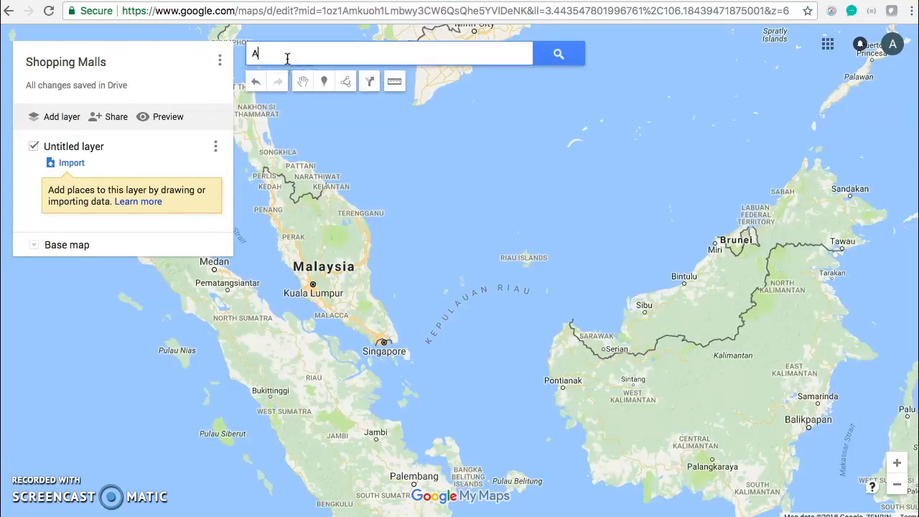
type("Nl")
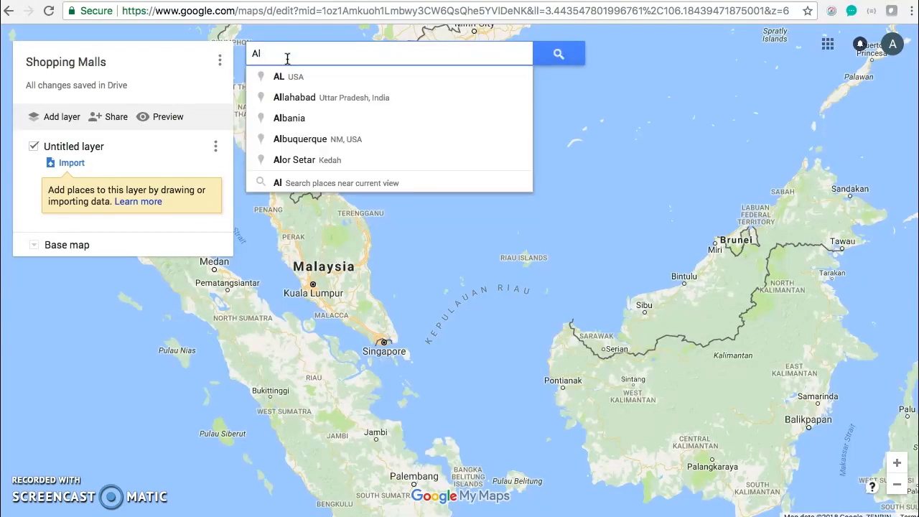
type("pha")
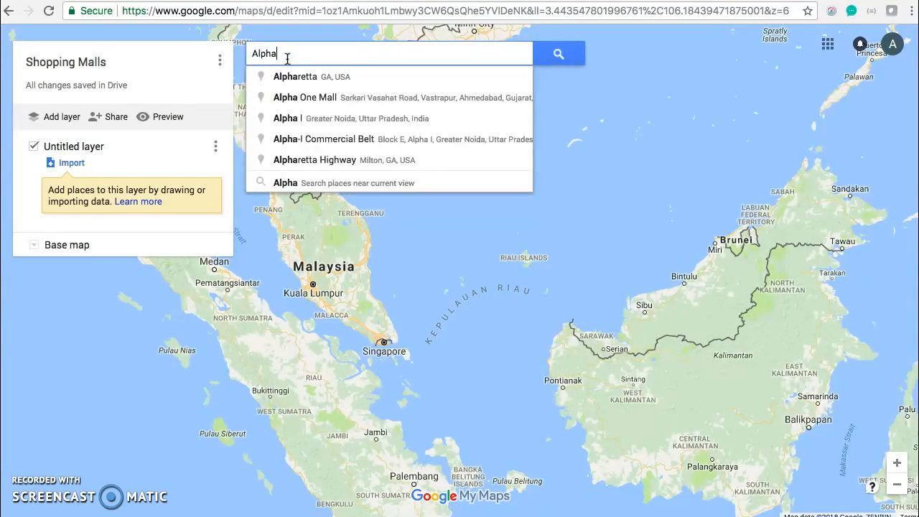
type(" angle")
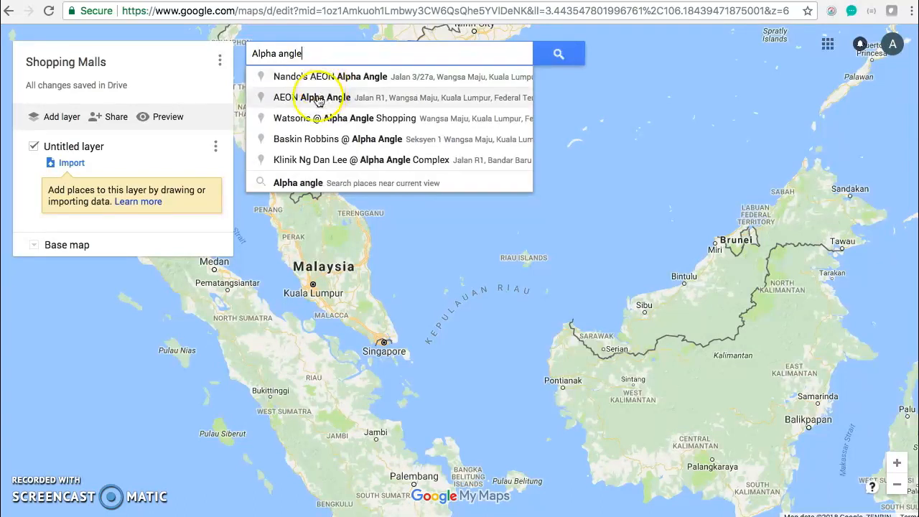
left_click(380, 97)
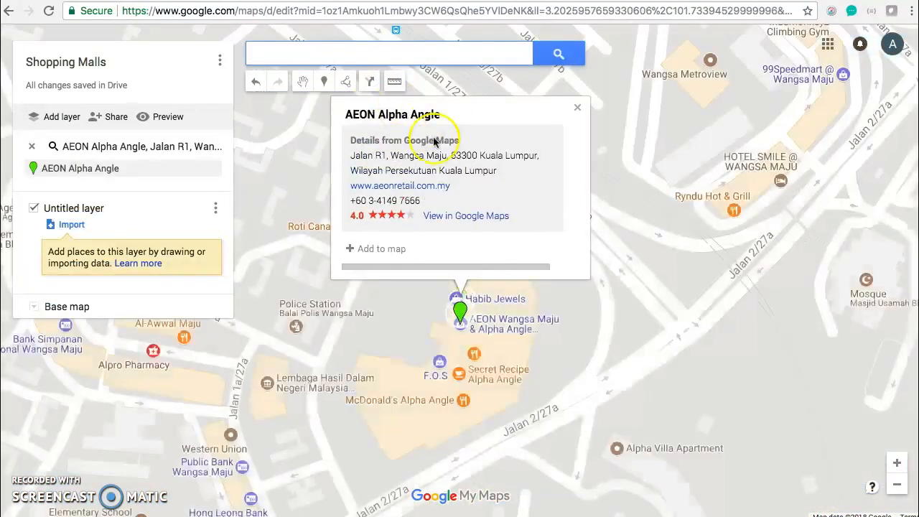
left_click(577, 108)
Switch the base map style to Satellite around the AEON Alpha Angle marker
left_click_drag(550, 329, 608, 278)
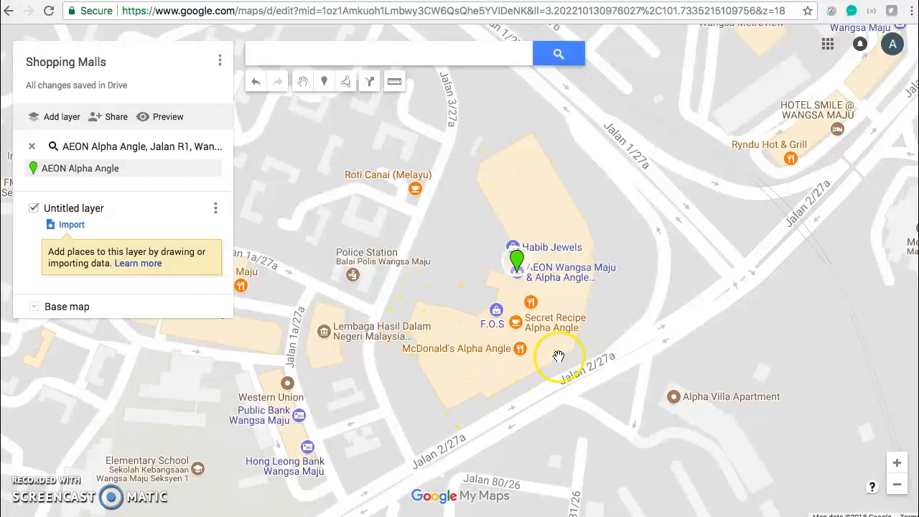
left_click(534, 151)
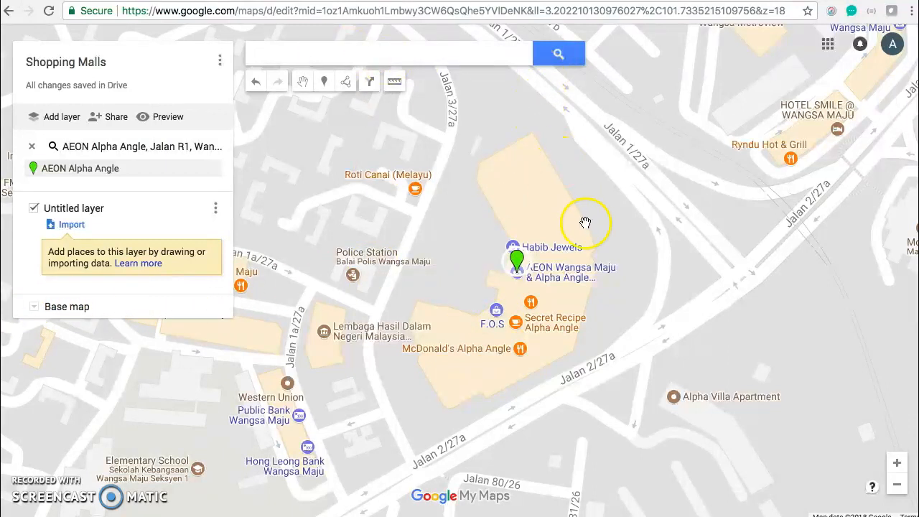
left_click(35, 309)
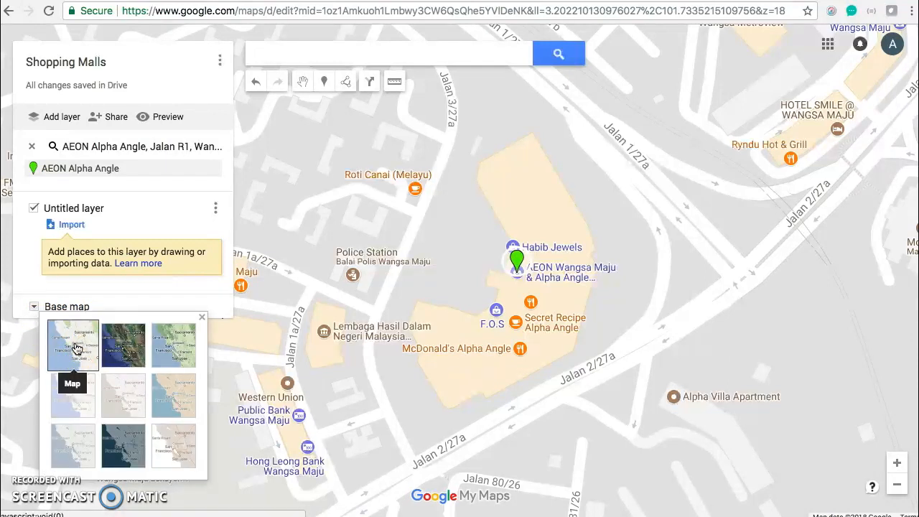
left_click(132, 351)
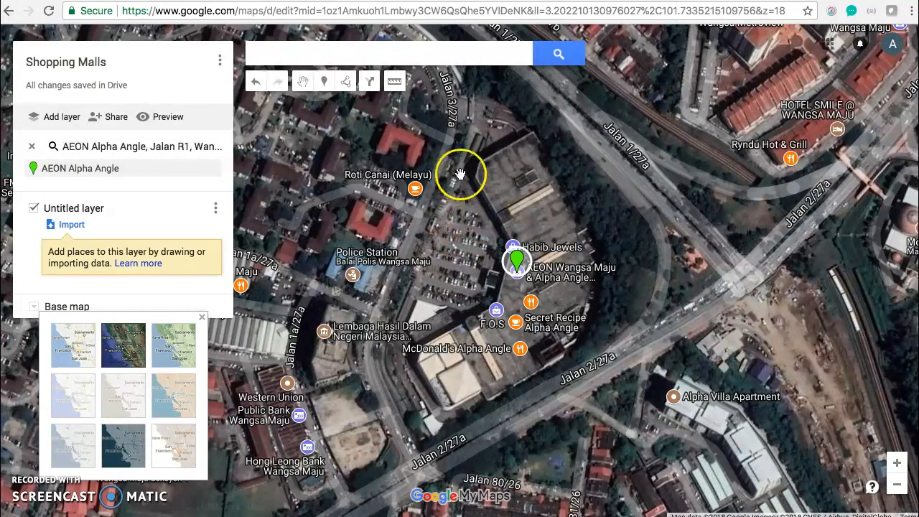
Draw a closed six-corner polygon around the AEON Alpha Angle building and its adjacent car park
left_click(347, 85)
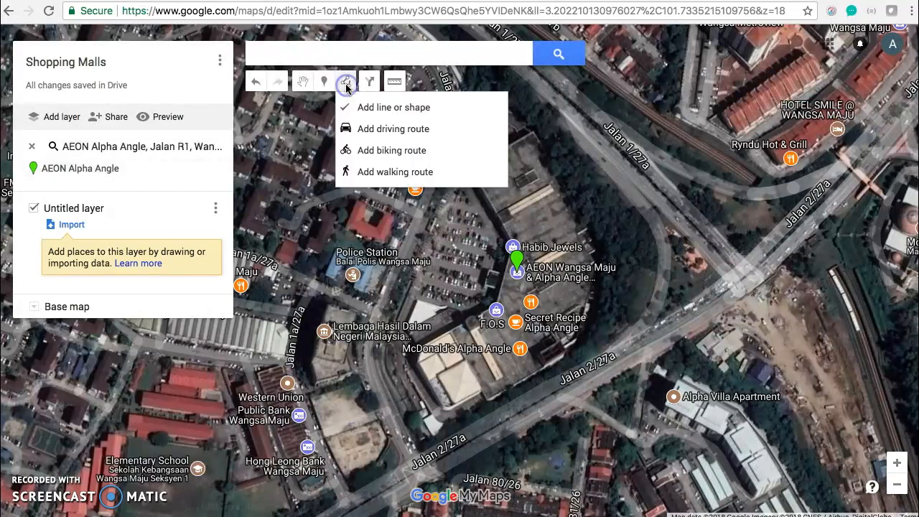
left_click(369, 112)
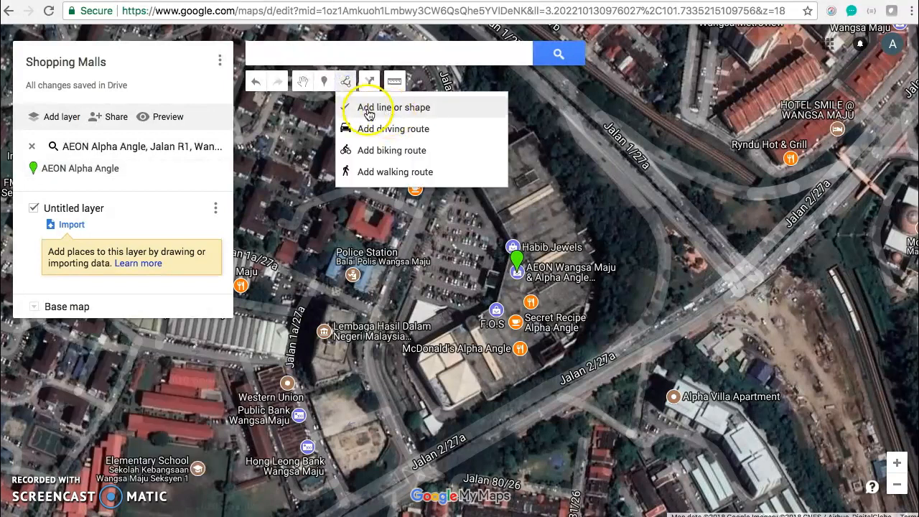
left_click(441, 114)
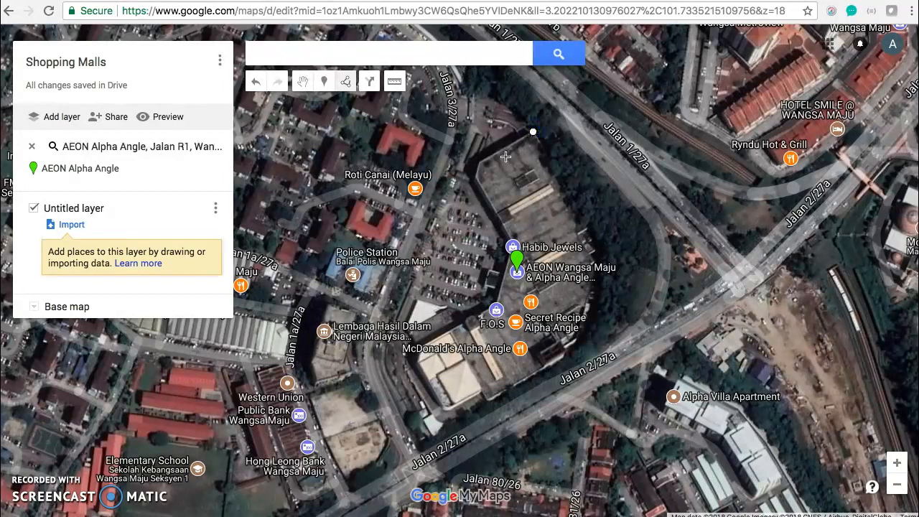
left_click(466, 170)
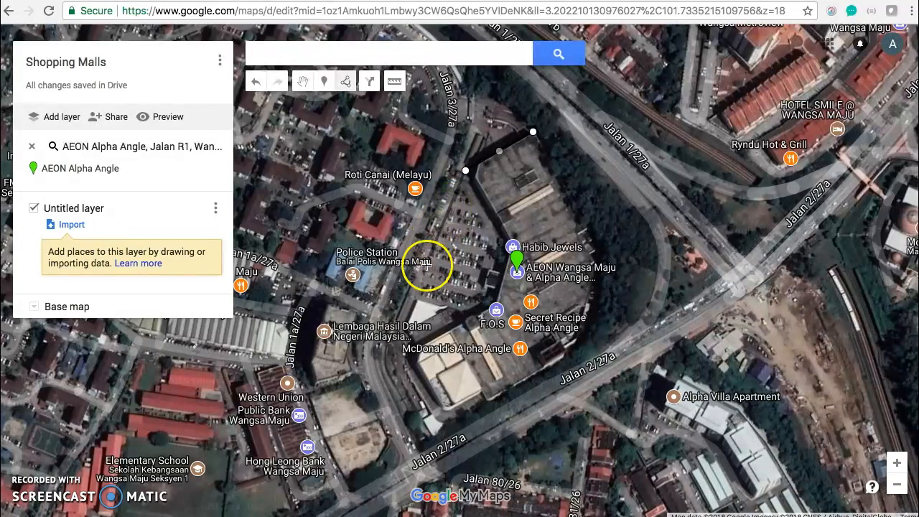
left_click(401, 338)
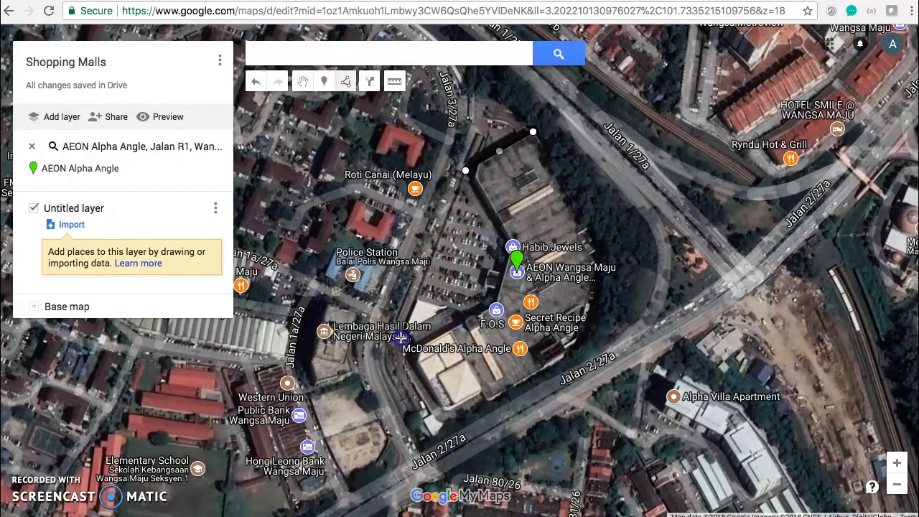
left_click(442, 417)
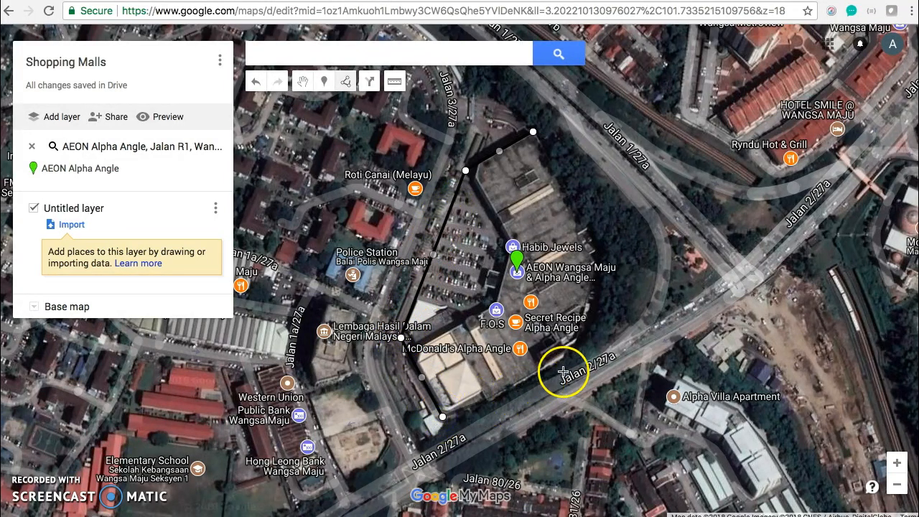
left_click(582, 344)
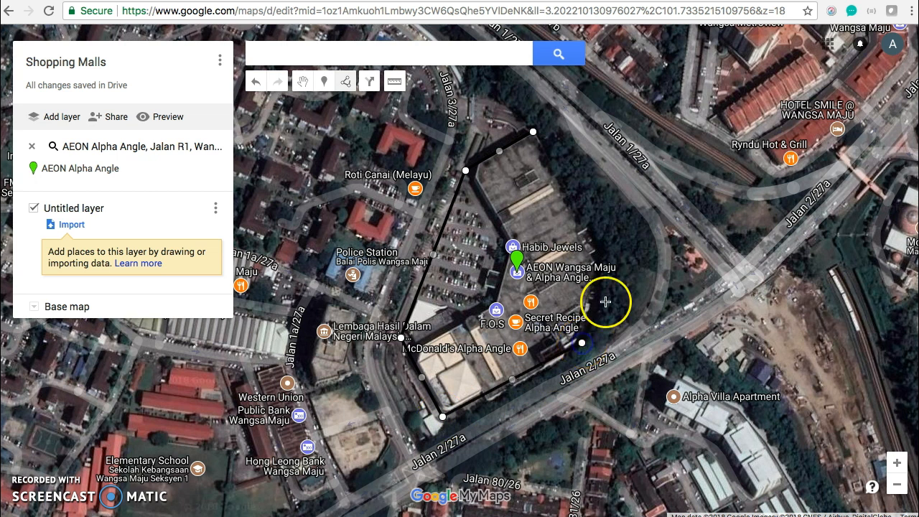
left_click(604, 266)
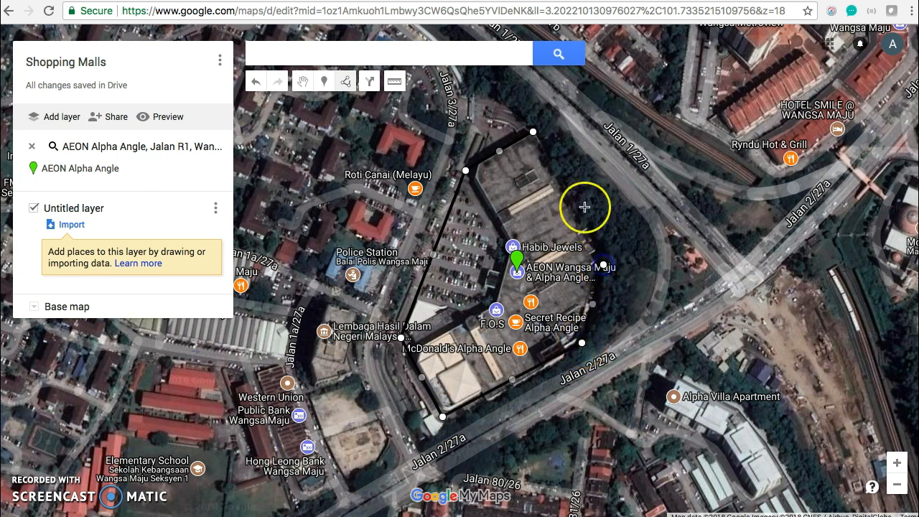
left_click(534, 135)
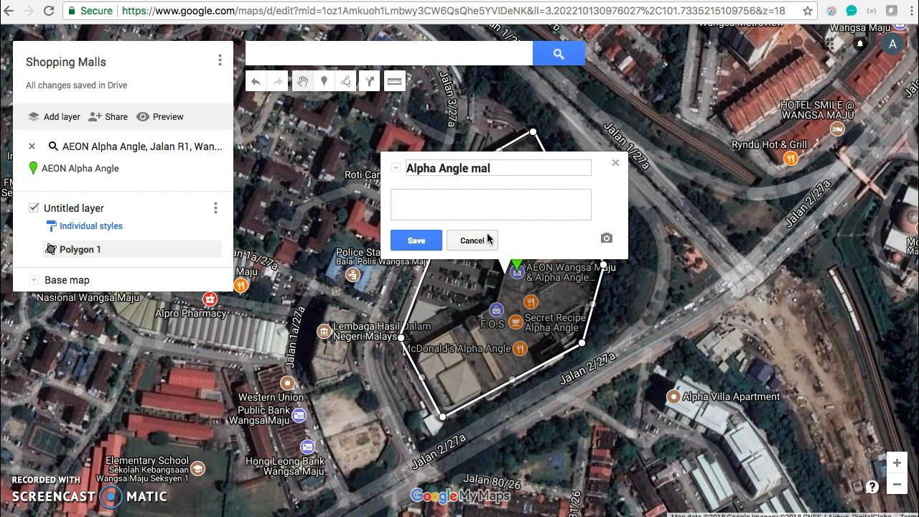
Save the drawn polygon under the name Alpha Angle mall and close its info window
left_click(413, 244)
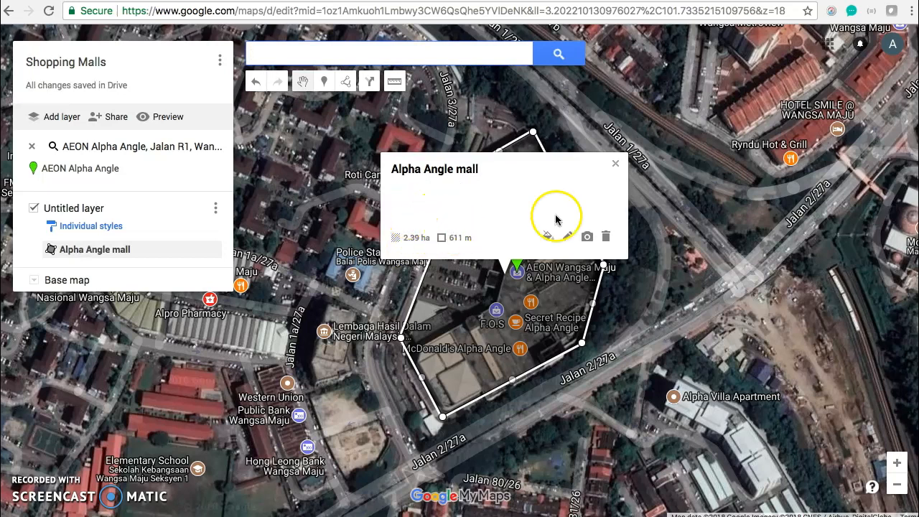
left_click(616, 164)
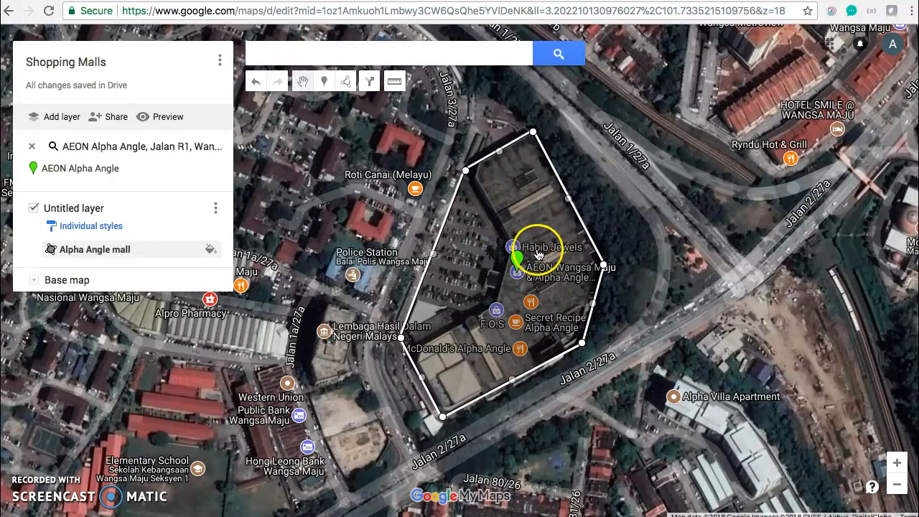
left_click_drag(624, 203, 676, 218)
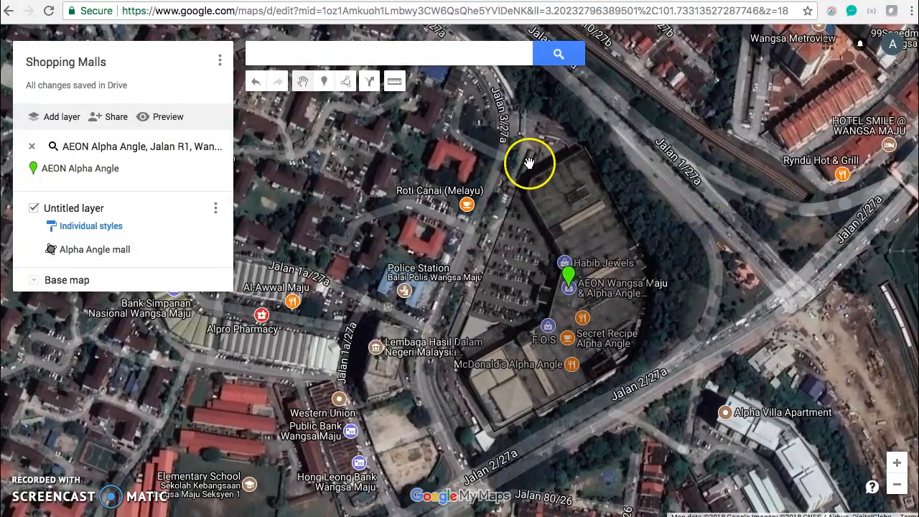
scroll(469, 291, "up", 2)
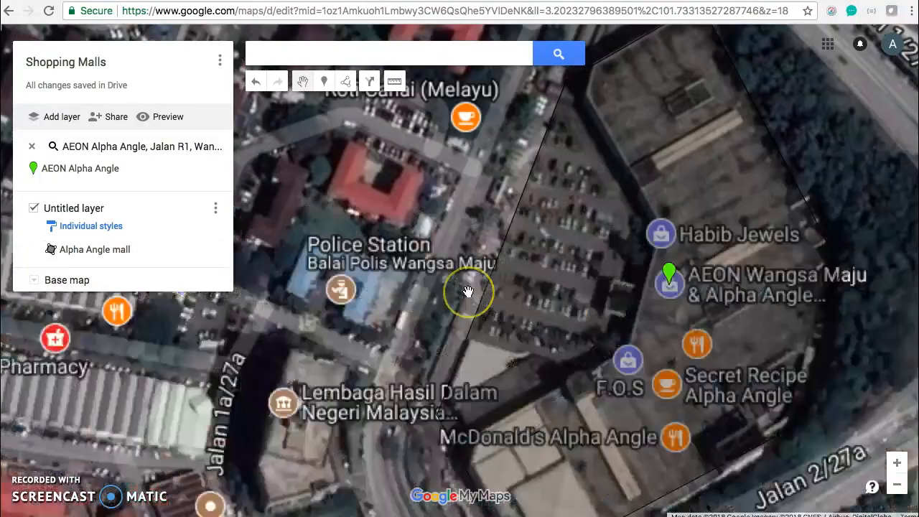